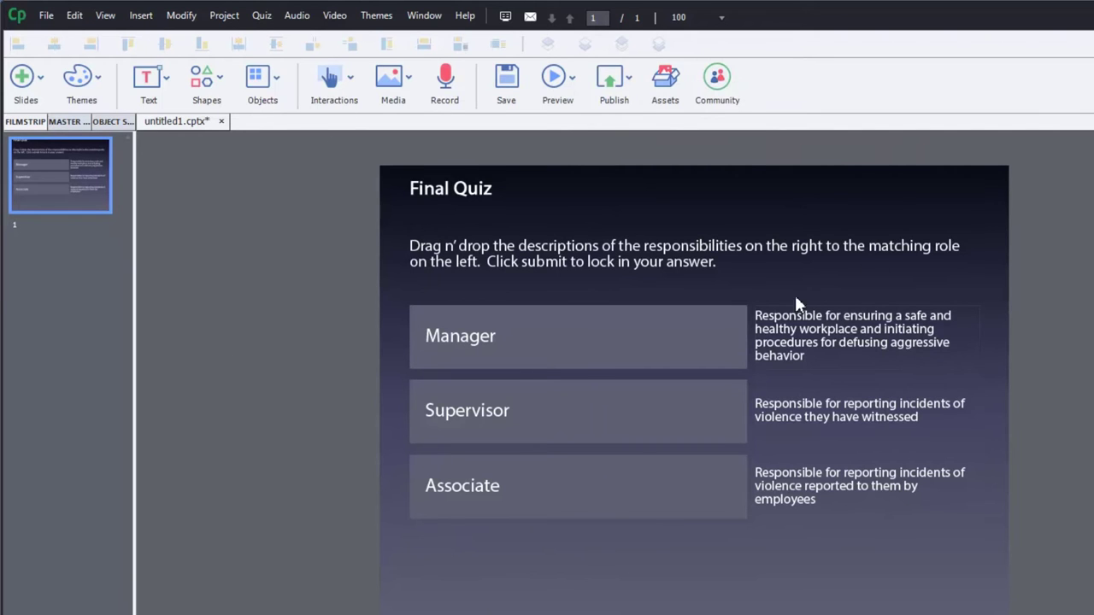
Launch the Drag and Drop wizard with the three descriptions as sources and the three role boxes as targets
click(351, 81)
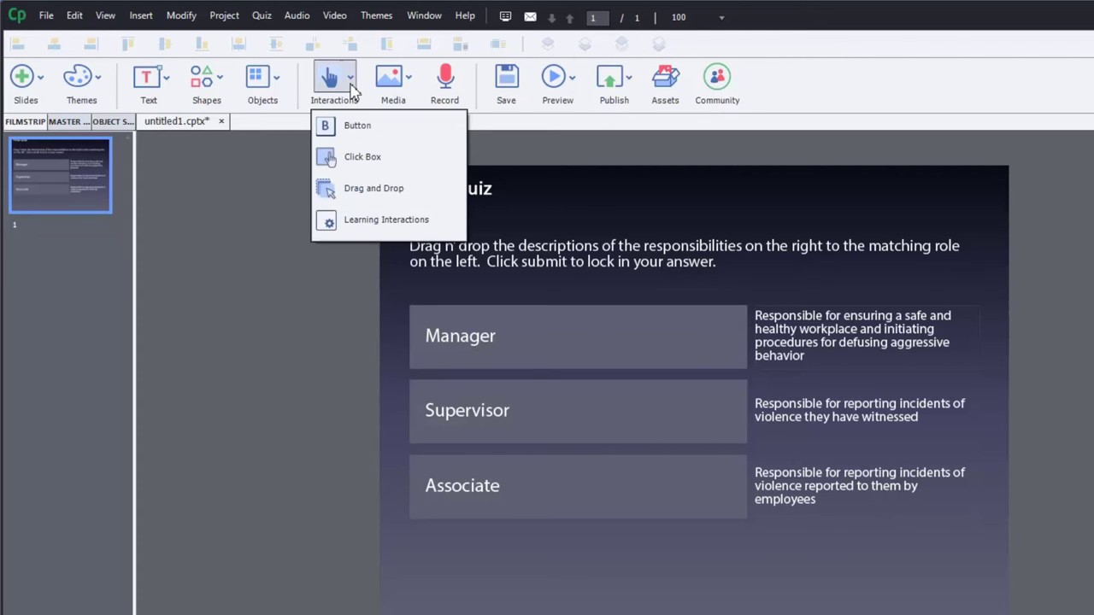
click(355, 195)
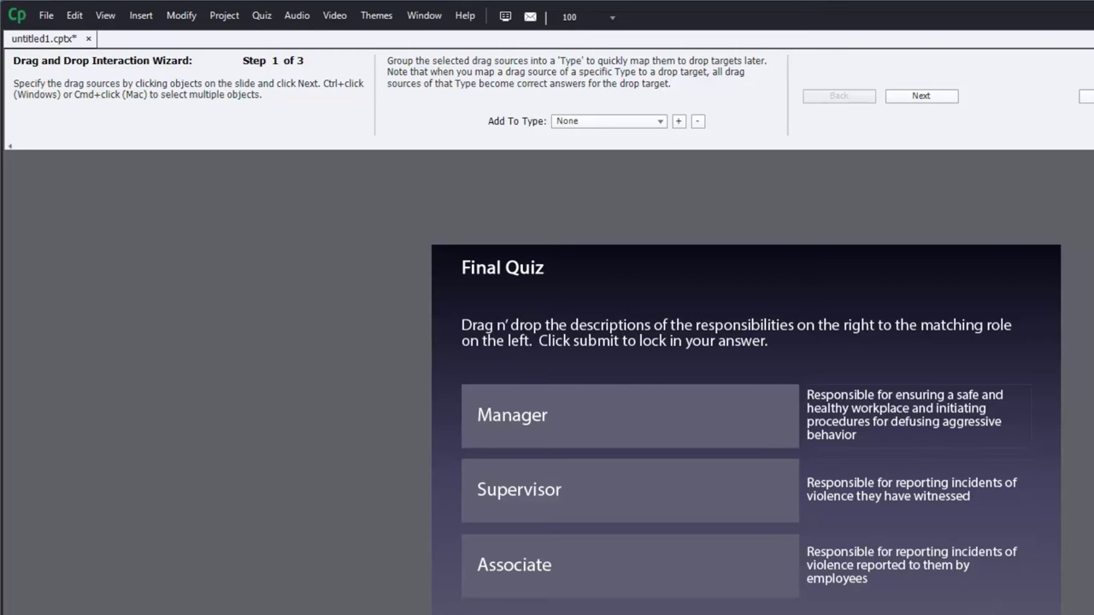
drag(898, 583, 906, 376)
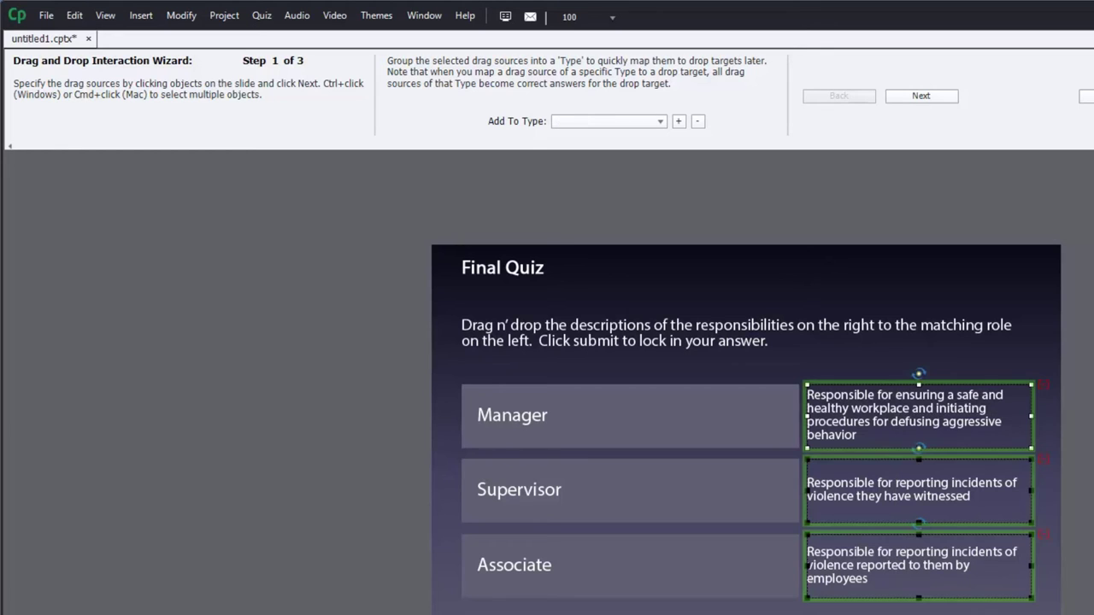
click(920, 96)
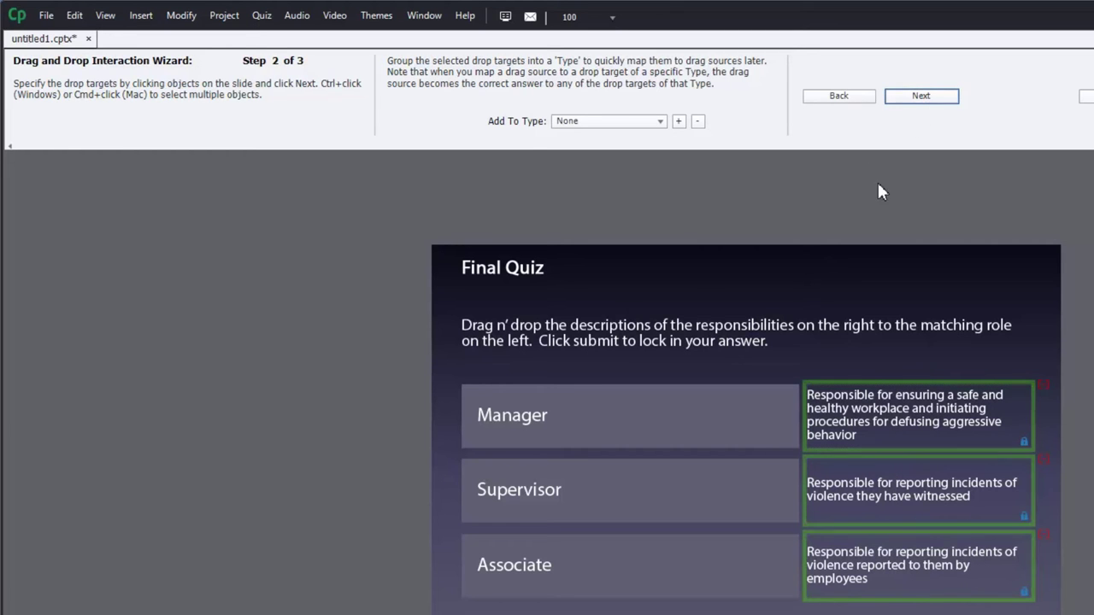
drag(195, 383, 740, 596)
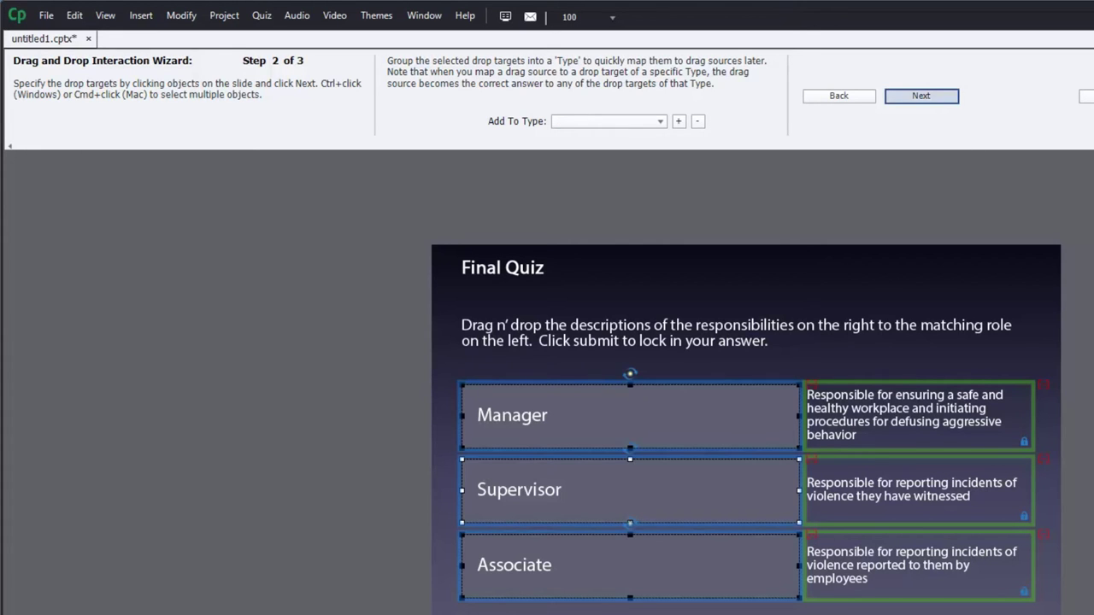
Link the first two descriptions to the Manager and Supervisor boxes and finish the wizard
click(921, 96)
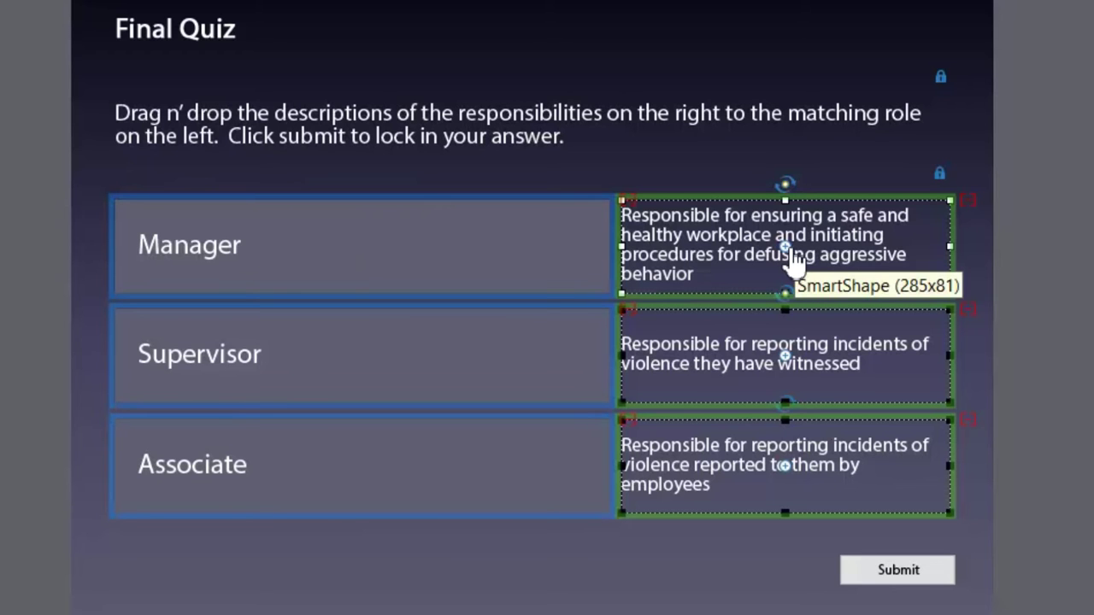
drag(785, 247, 385, 253)
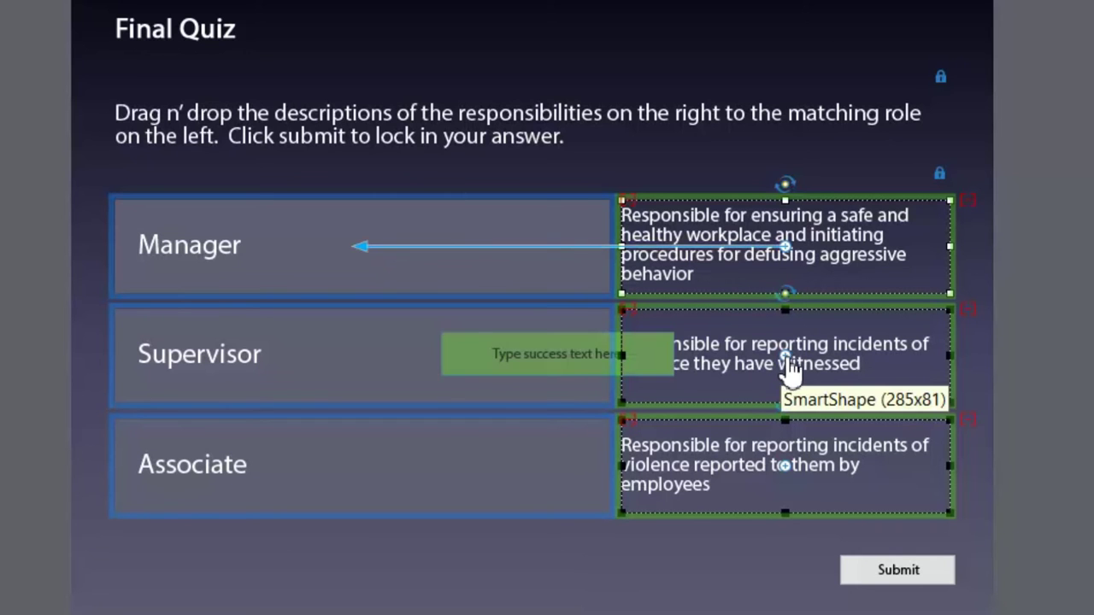
drag(785, 355, 345, 356)
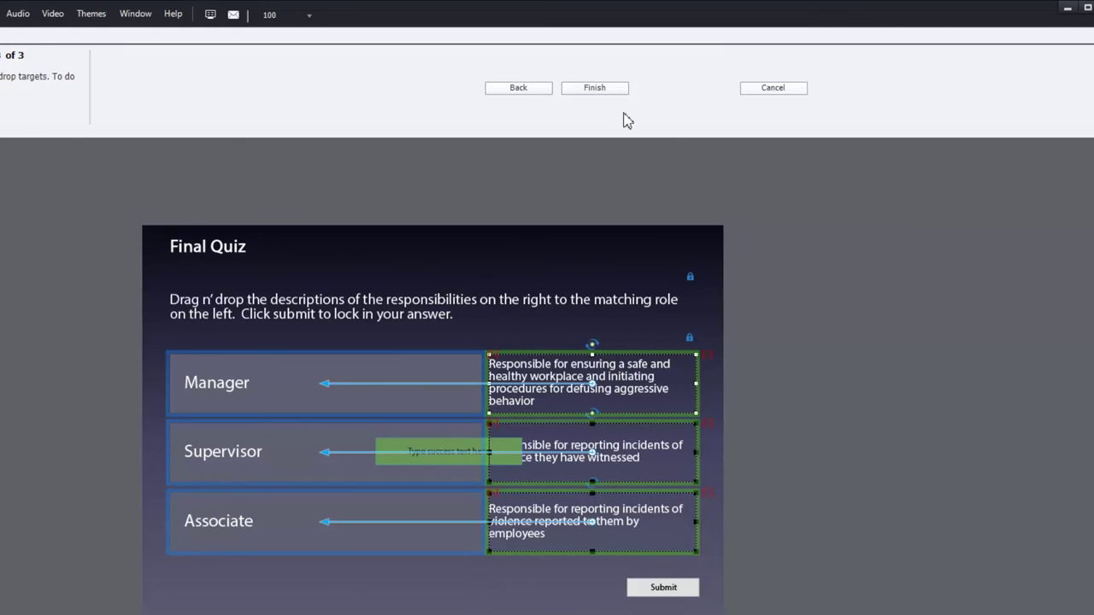
click(594, 88)
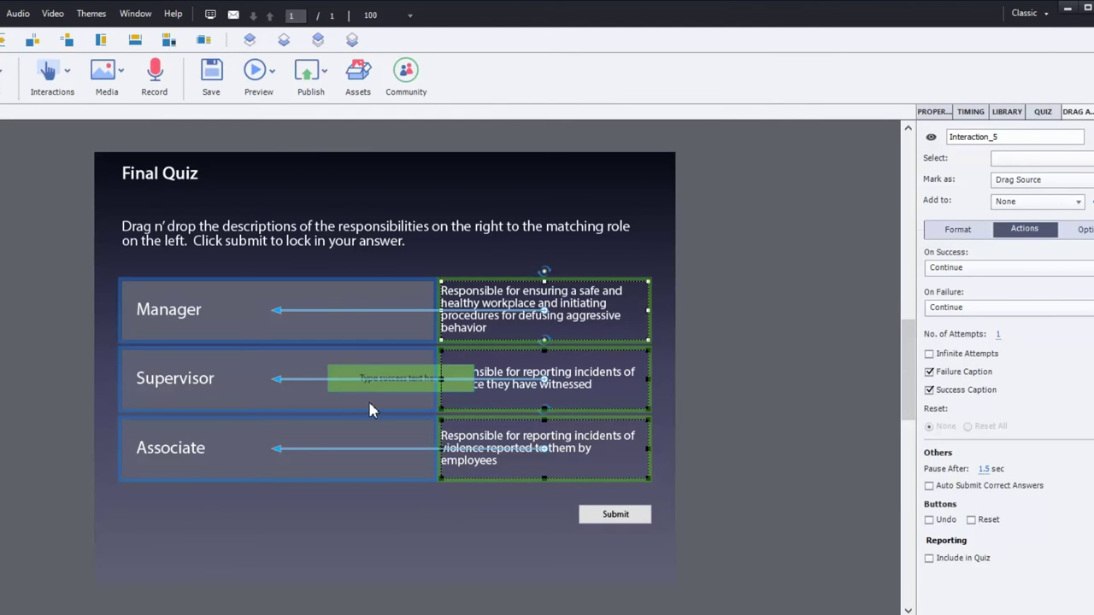
Move the success and failure captions below the Associate row
drag(376, 397, 171, 537)
drag(390, 398, 405, 540)
click(684, 518)
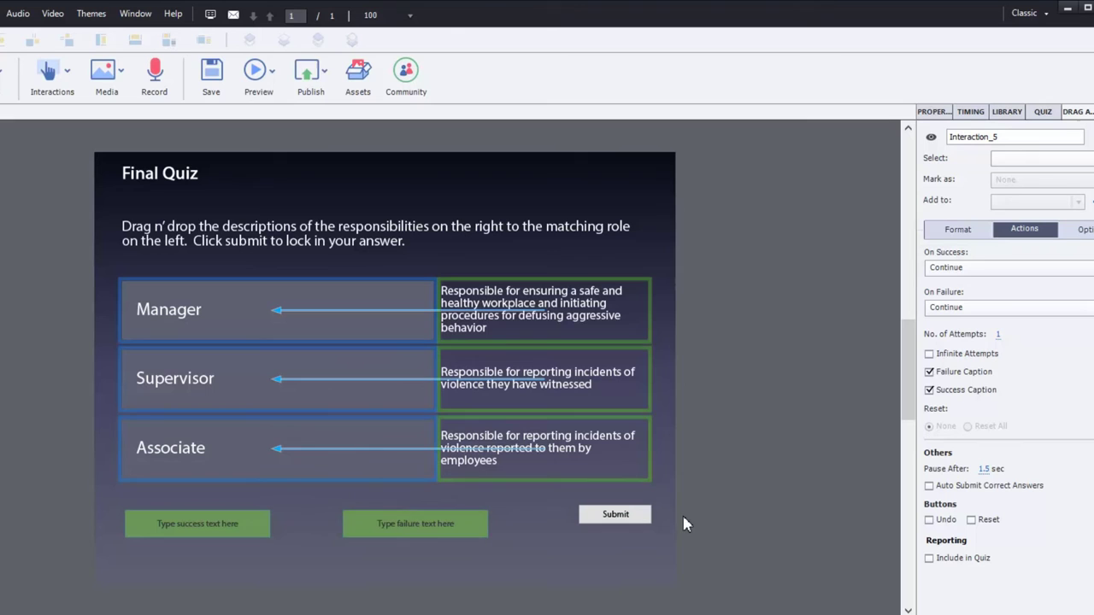
Preview the project as HTML5 in a browser and drop all three descriptions onto the Manager box
click(272, 73)
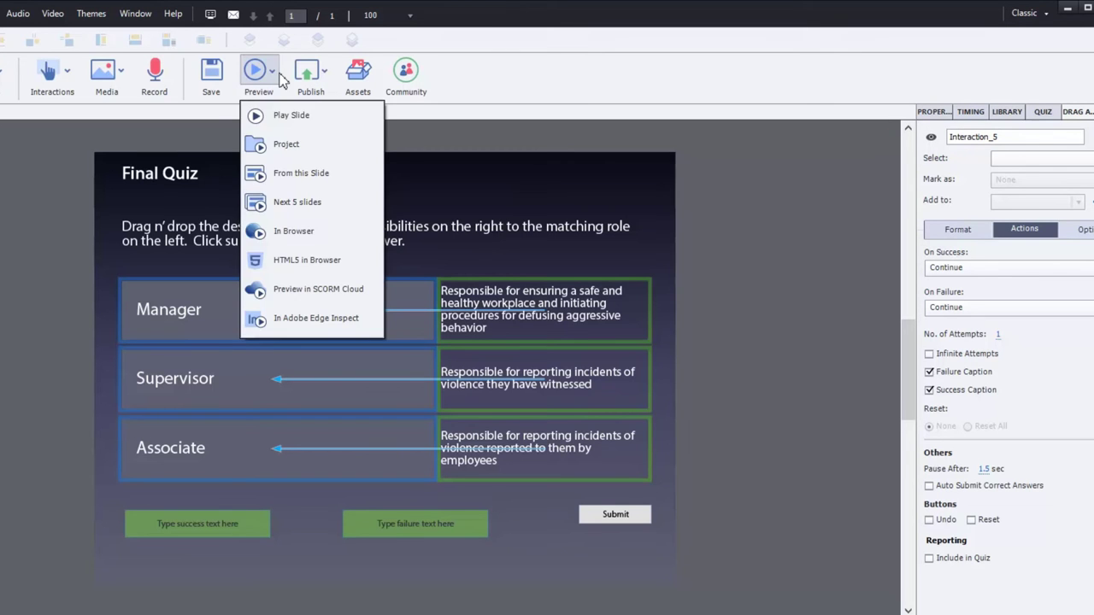
click(314, 260)
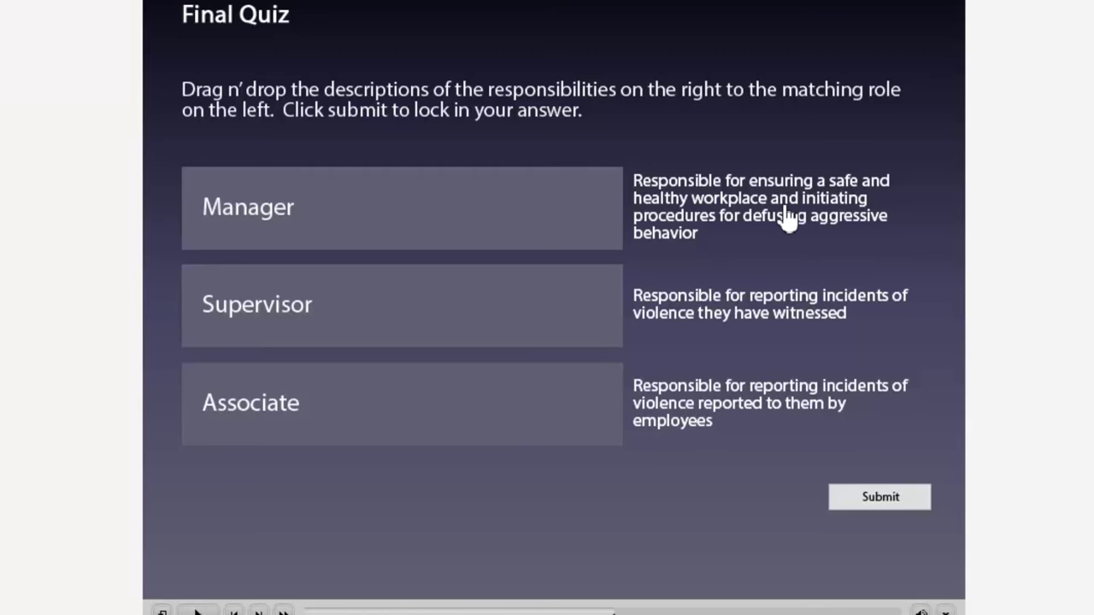
drag(788, 219, 411, 219)
drag(742, 311, 520, 204)
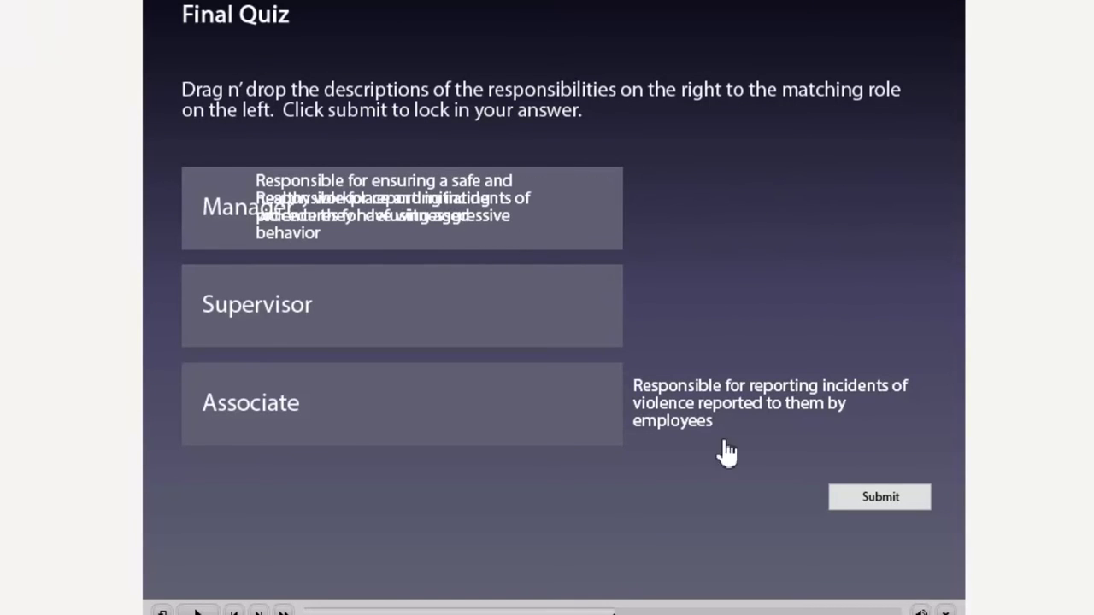
drag(775, 416, 491, 194)
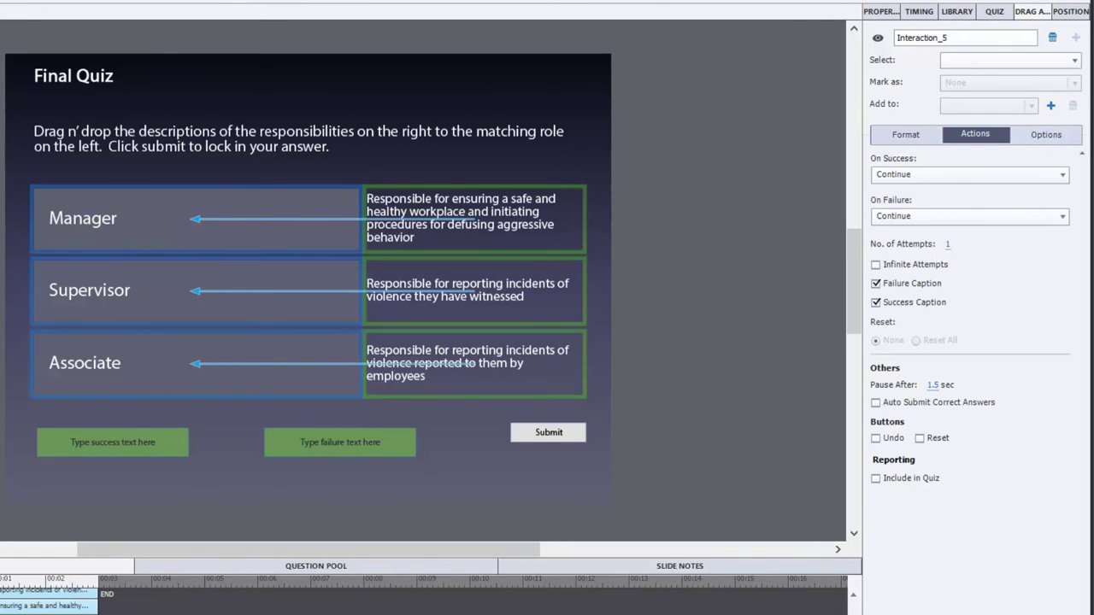
Set the Snap Behavior anchor of the Manager, Supervisor and Associate boxes to middle-right
drag(1, 217, 147, 395)
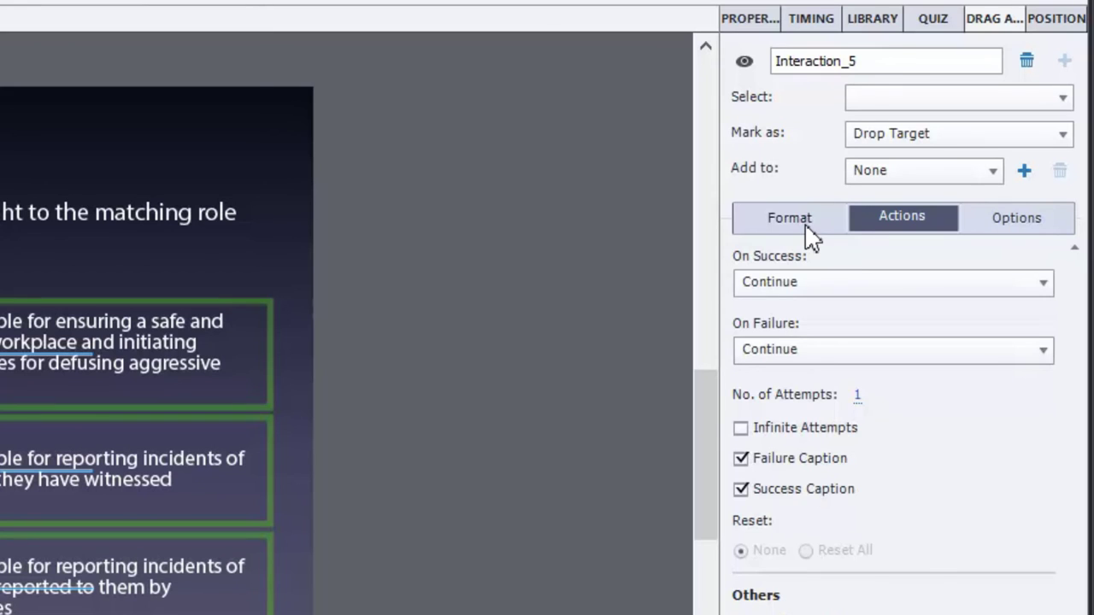
click(806, 228)
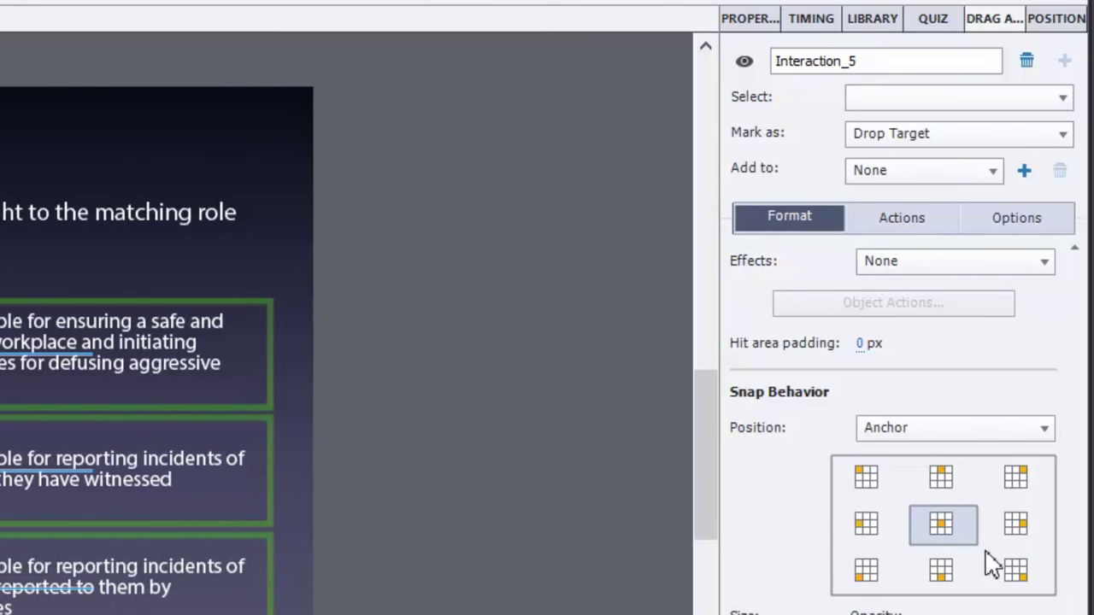
click(1015, 524)
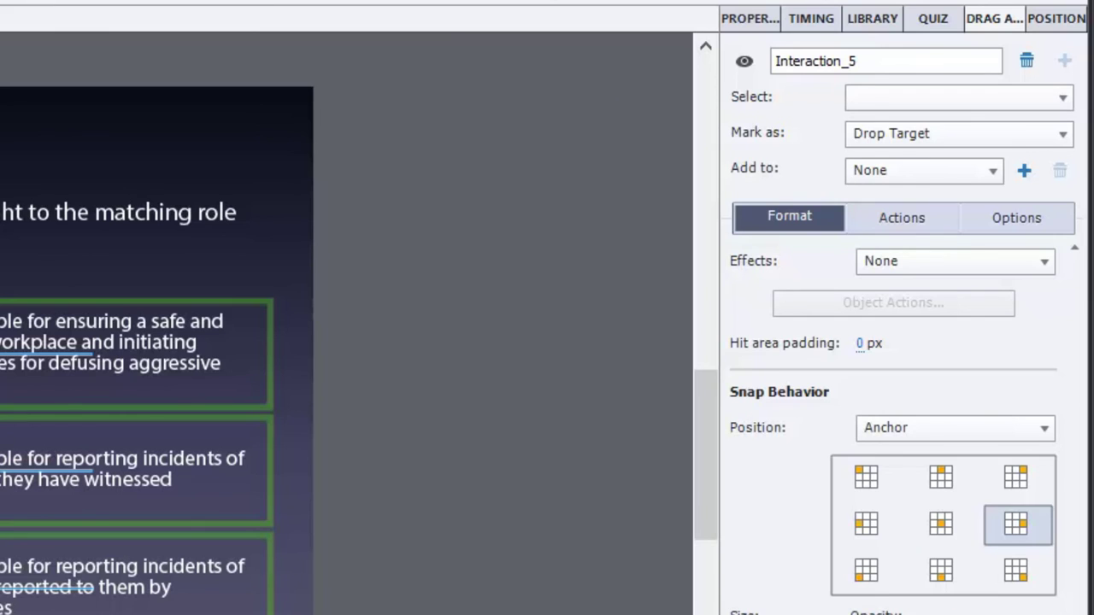
click(405, 458)
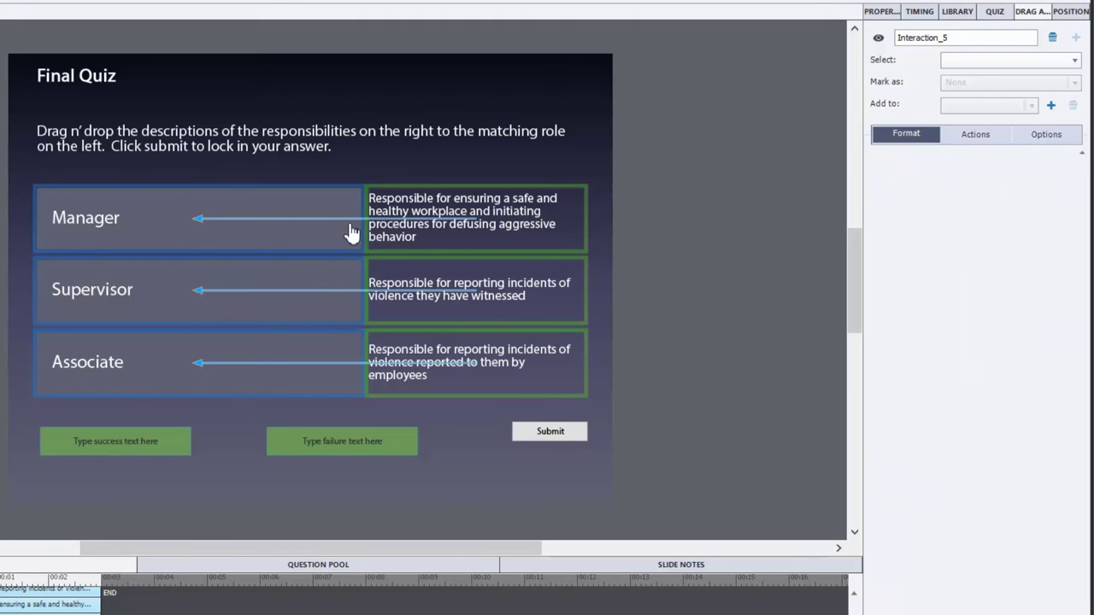
Enable 'Redrag the dropped source' in the Drag and Drop Options tab
click(1046, 137)
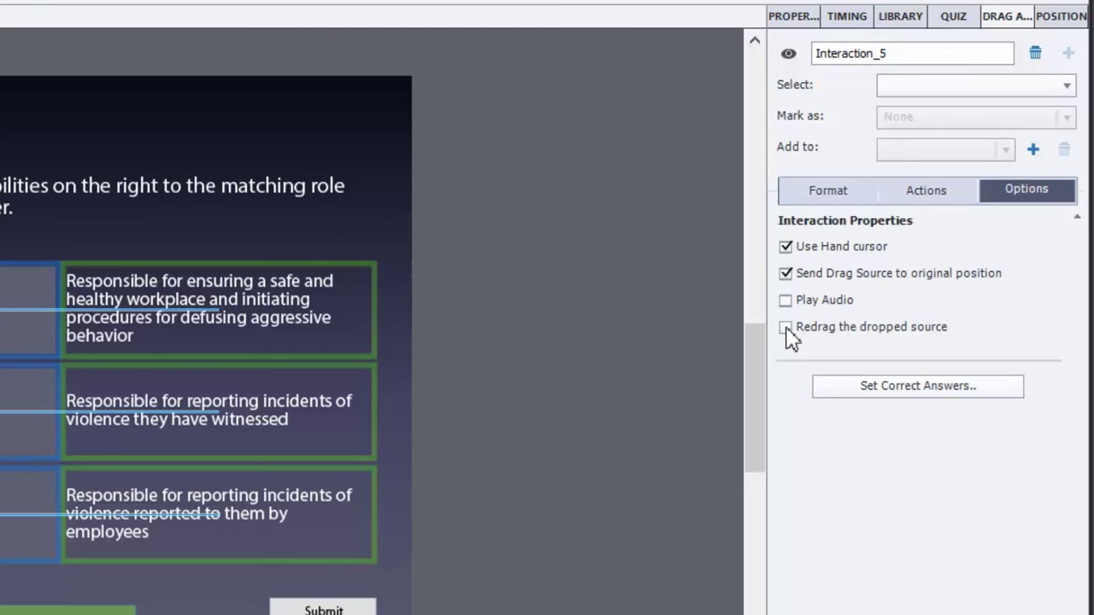
click(786, 330)
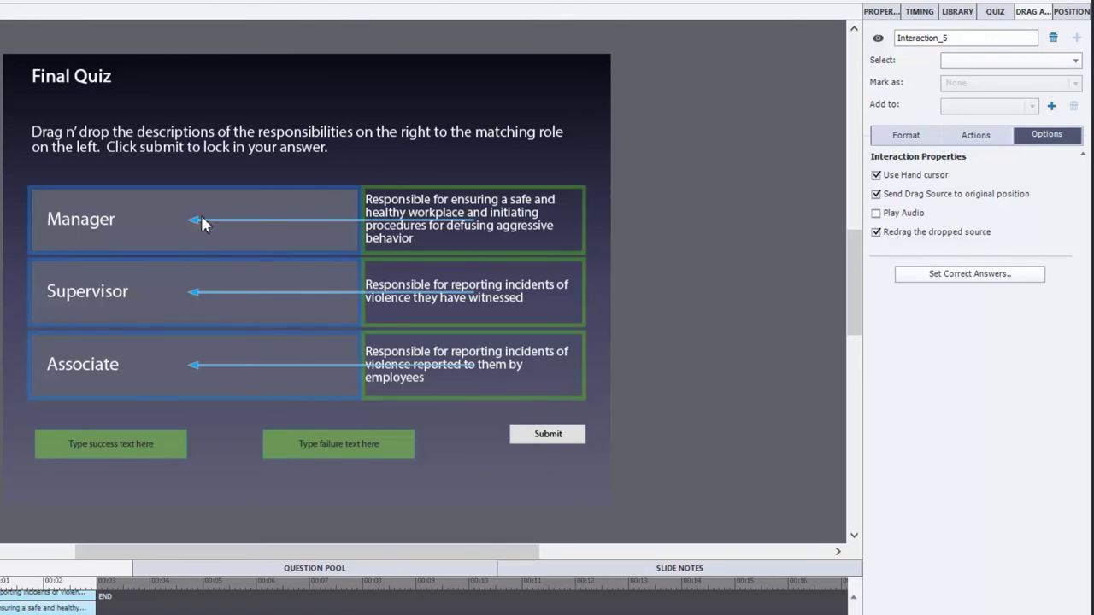
Limit the Manager drop box to Count 1 with Accept All off and On Accept set to Replace
click(902, 139)
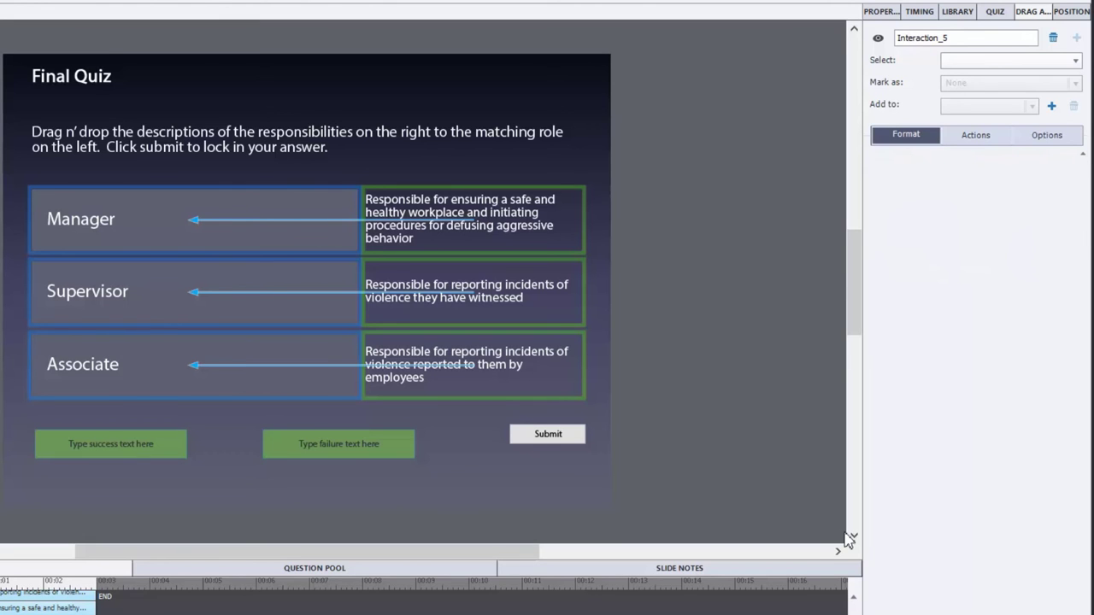
click(103, 223)
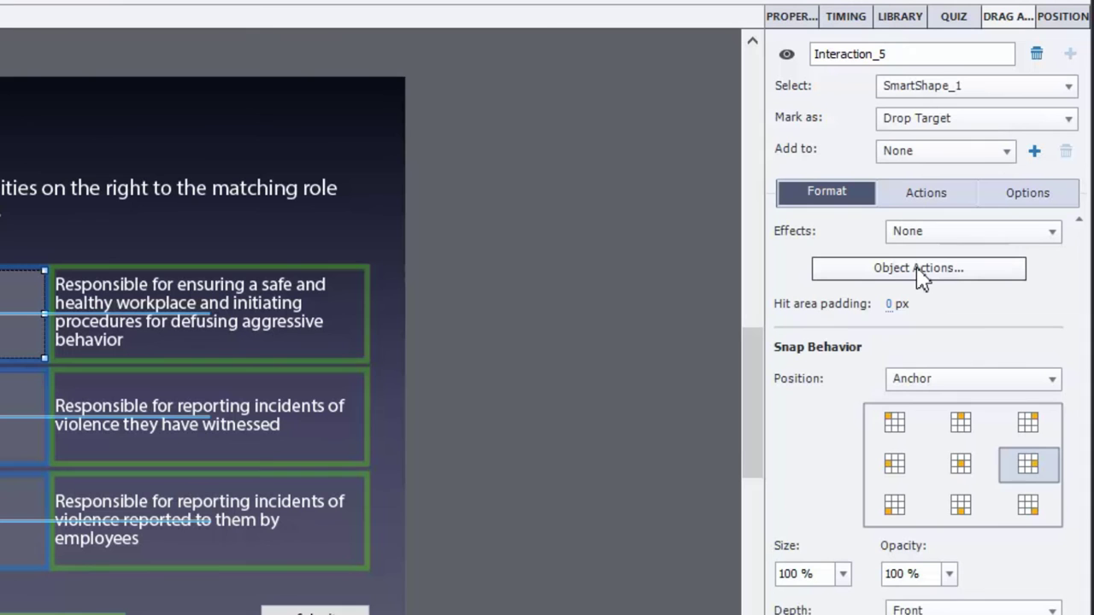
click(918, 269)
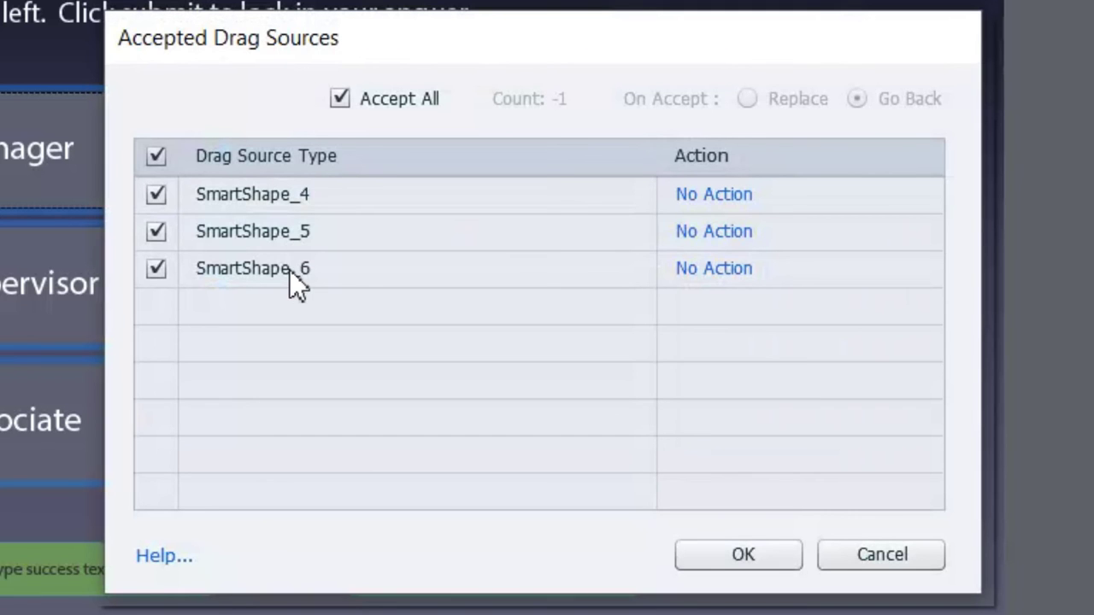
click(341, 99)
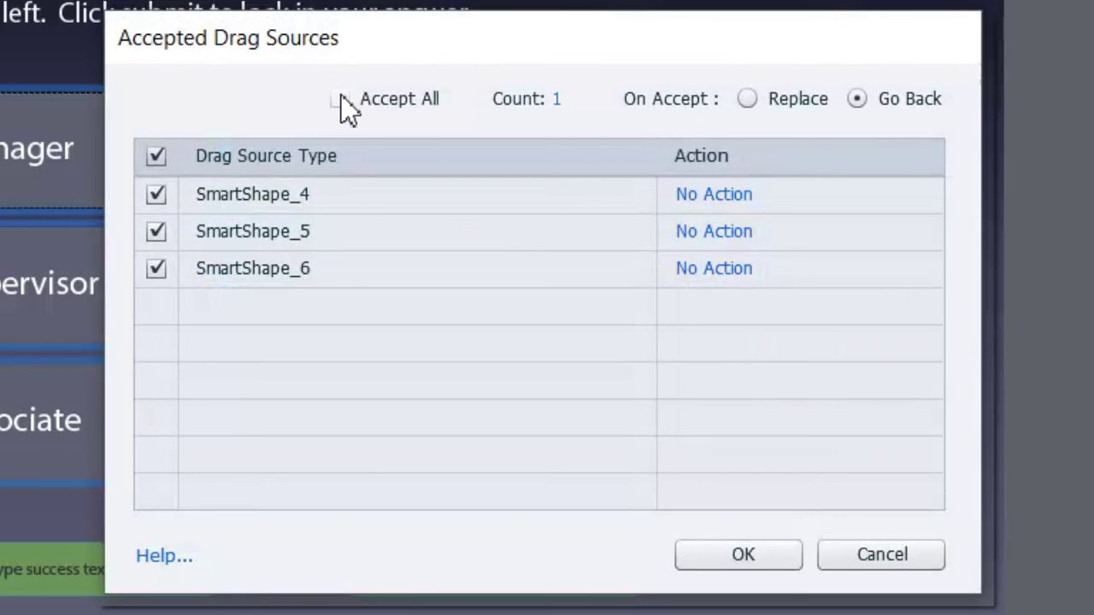
click(557, 100)
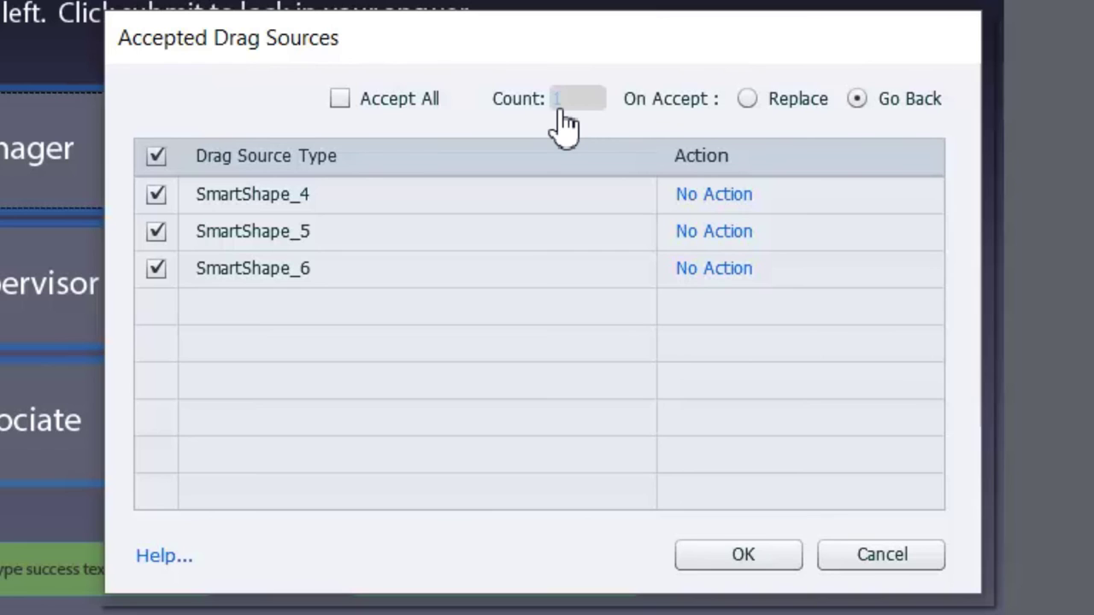
click(566, 134)
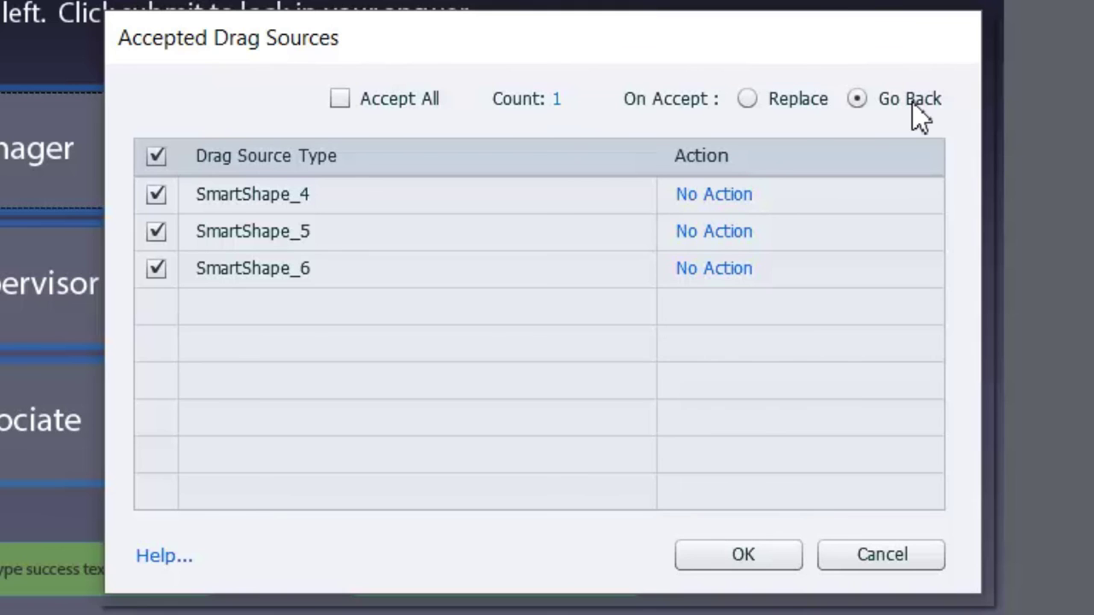
click(786, 103)
Confirm the Manager settings and limit the Supervisor box to one description, replacing on new drops
click(741, 553)
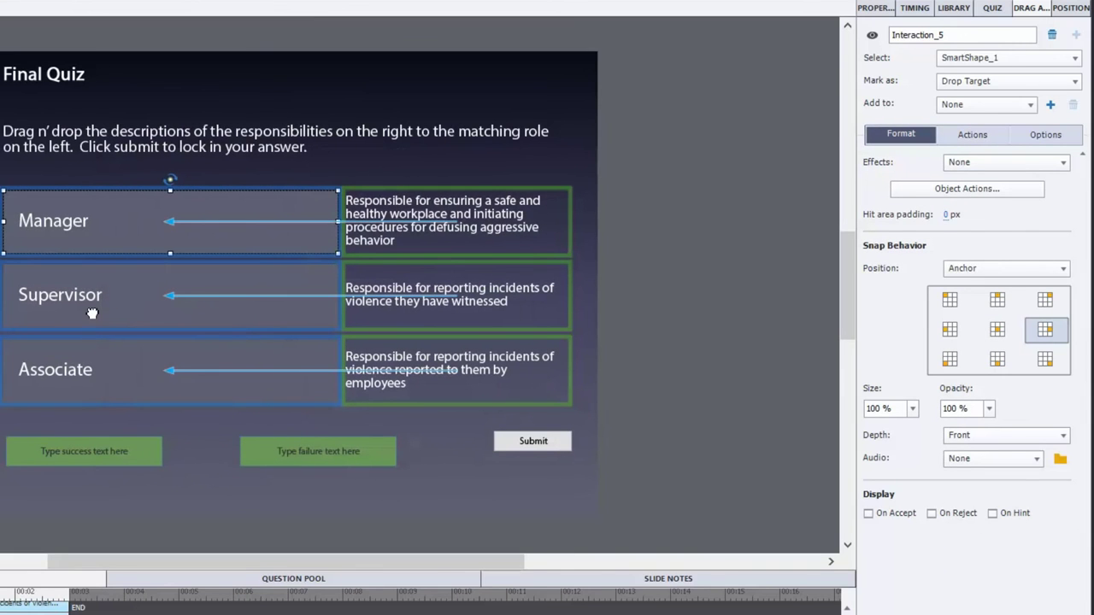
click(92, 318)
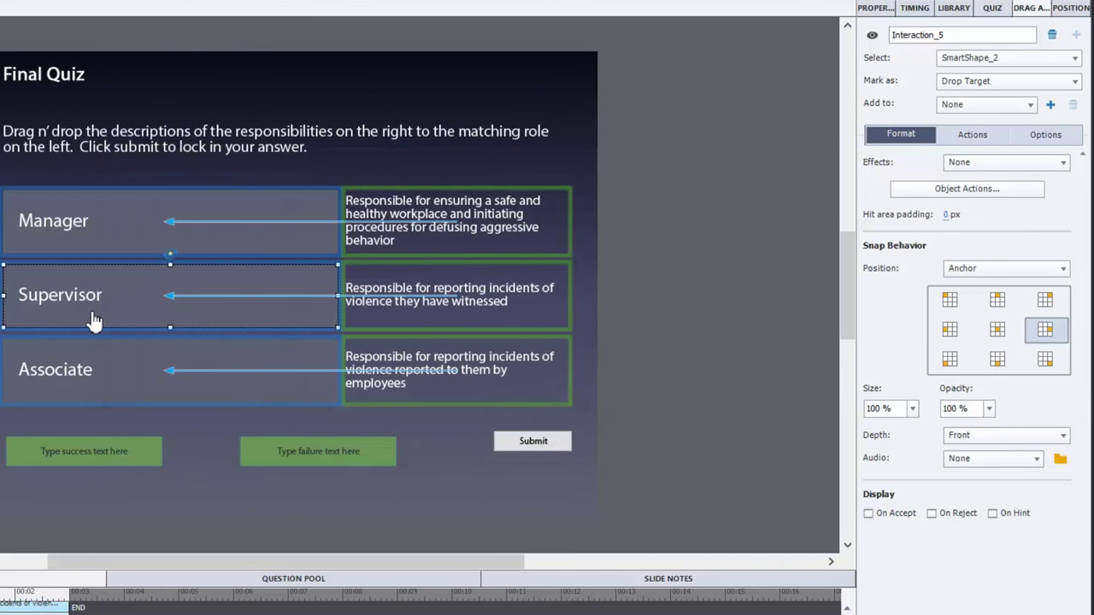
click(989, 195)
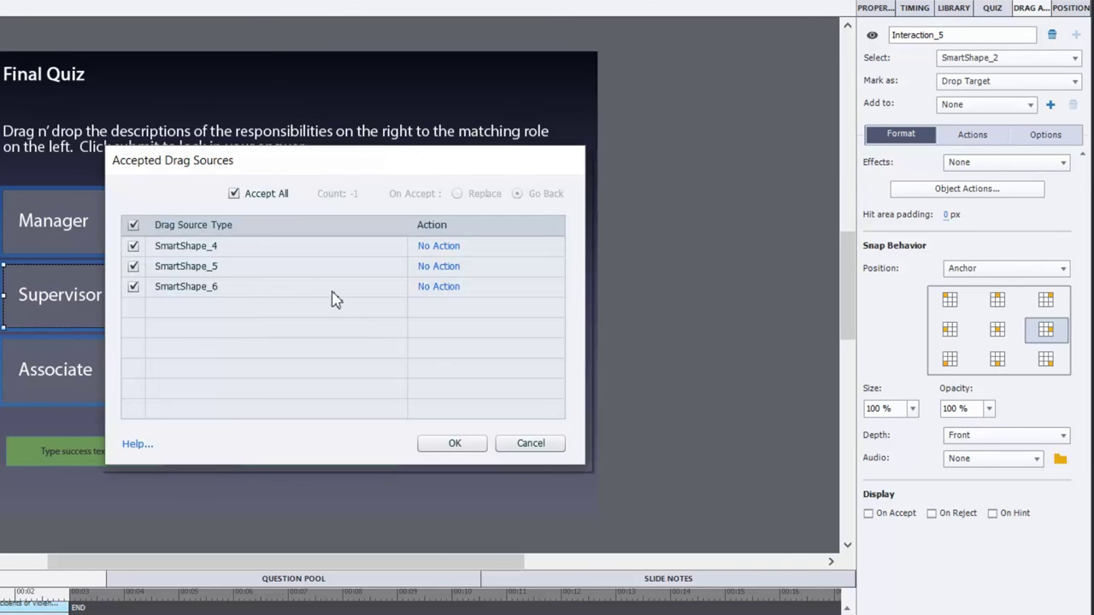
click(234, 195)
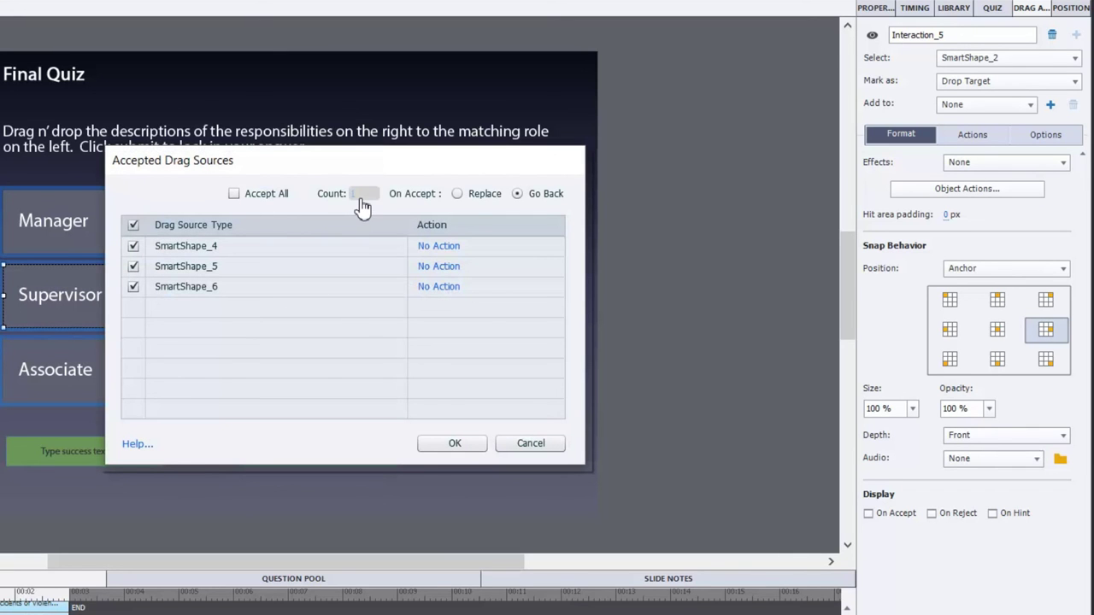
click(457, 195)
click(469, 439)
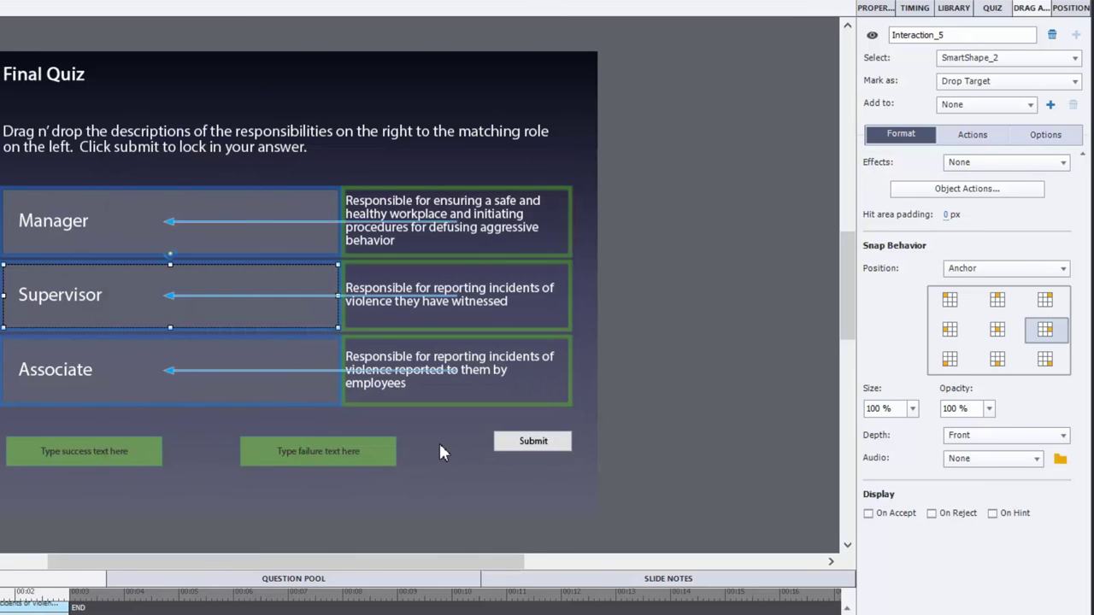
Give the Associate box the same one-description limit with Replace on accept
click(167, 377)
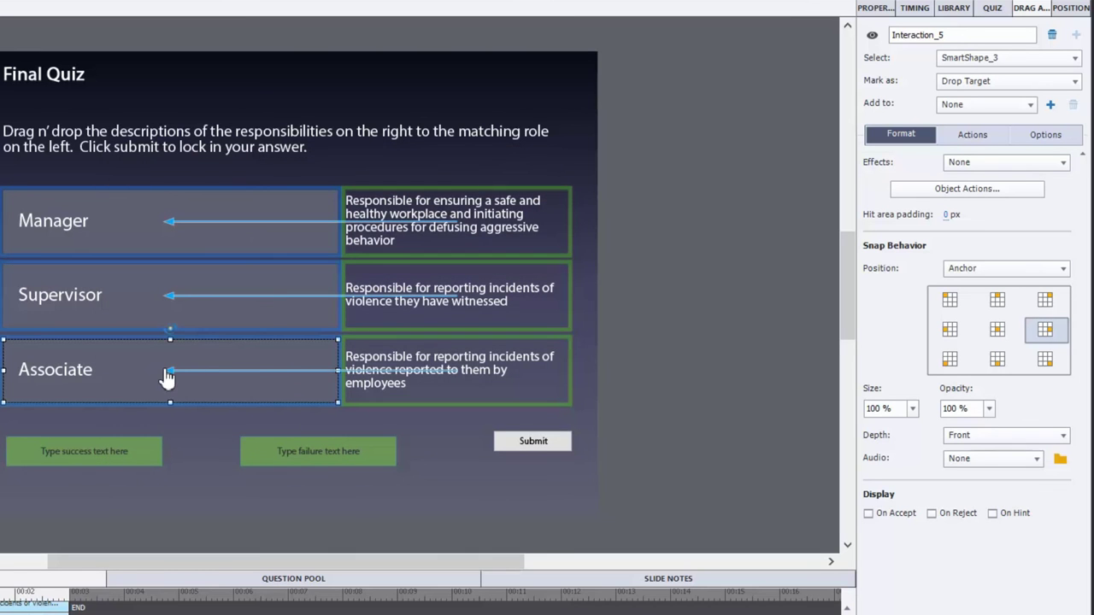
click(967, 188)
click(286, 194)
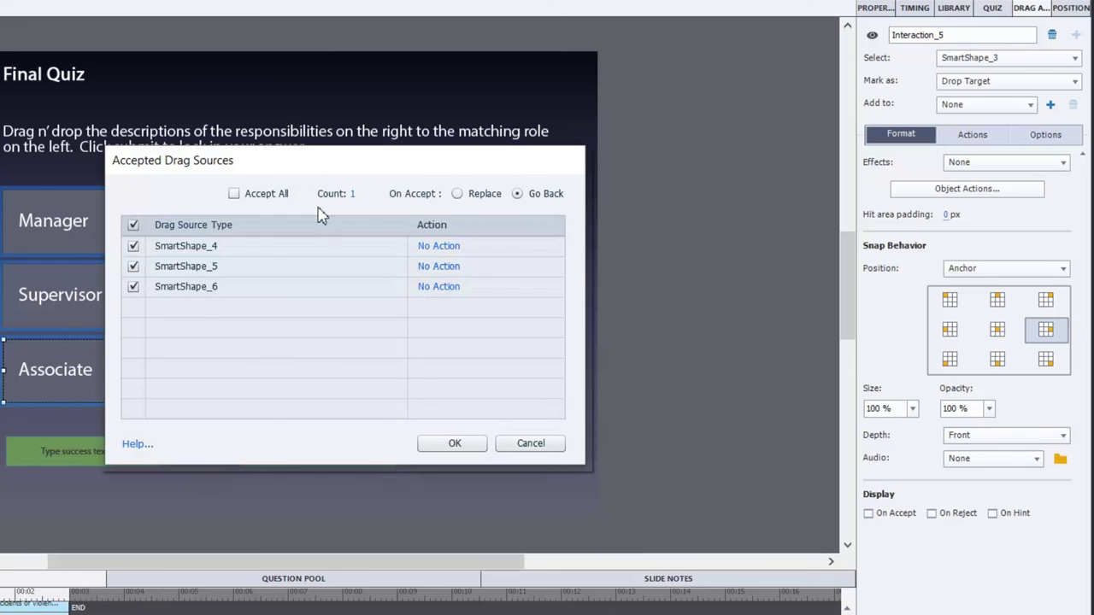
click(457, 194)
click(468, 444)
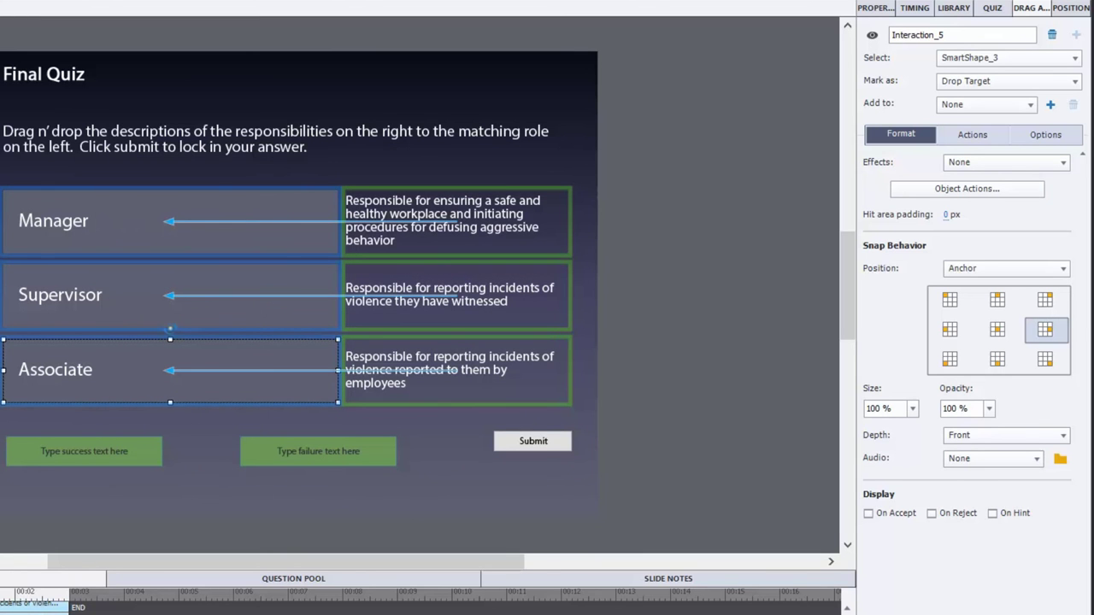
key(Escape)
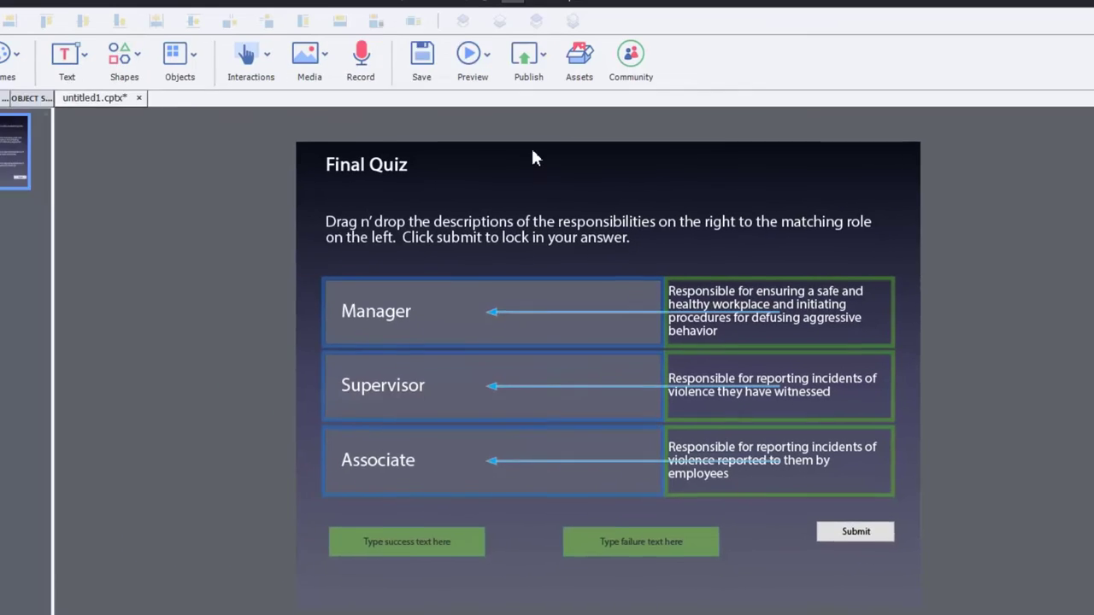
Preview as HTML5 in a browser and drop the safe workplace and witnessed incidents descriptions onto Manager and Supervisor
click(167, 0)
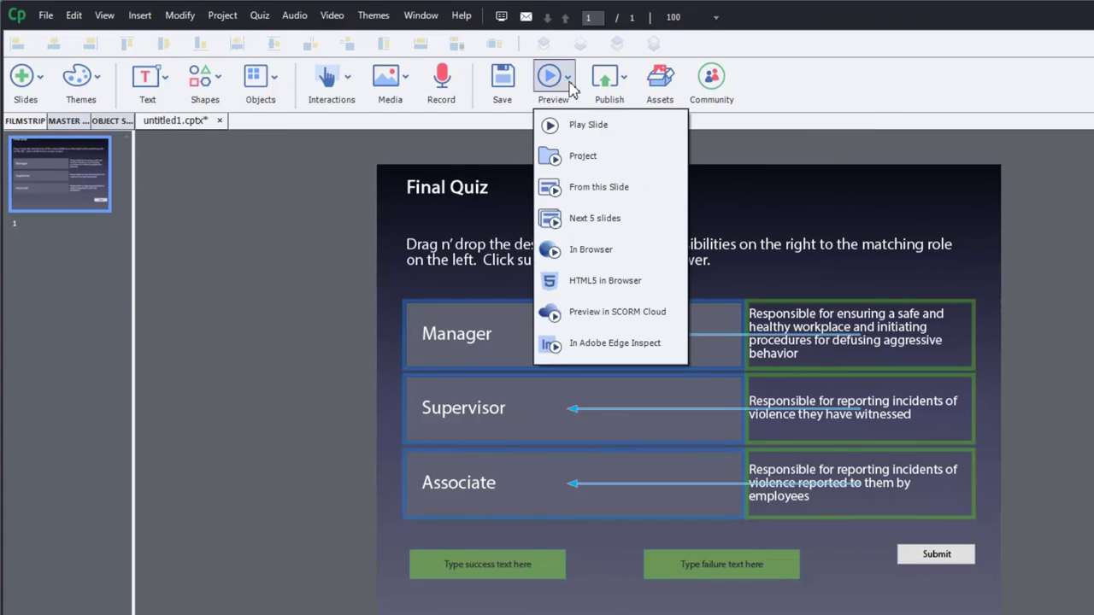
click(567, 278)
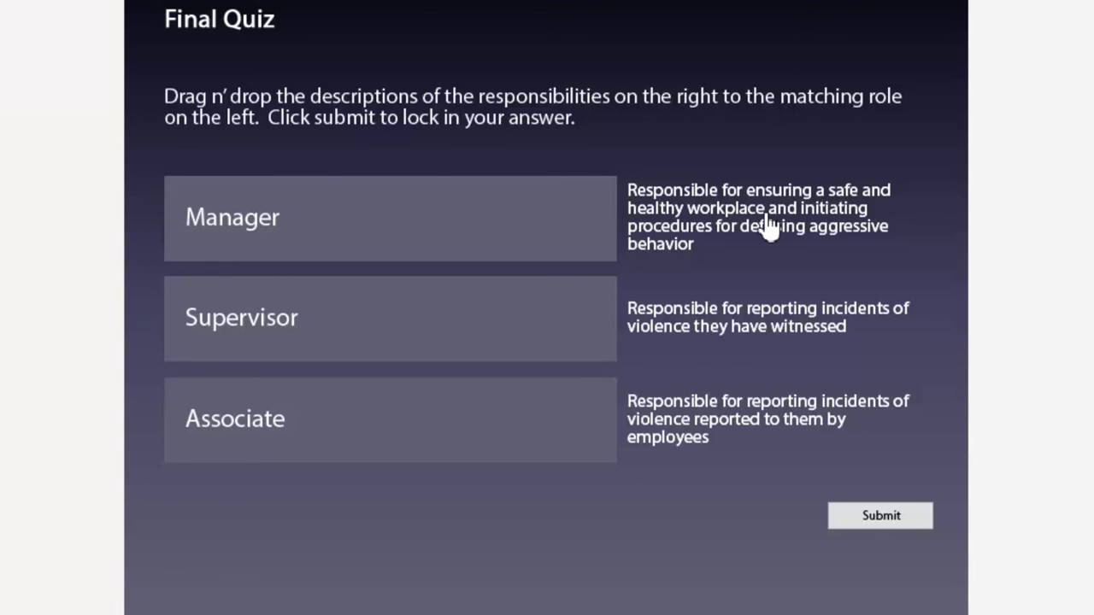
drag(794, 224, 479, 226)
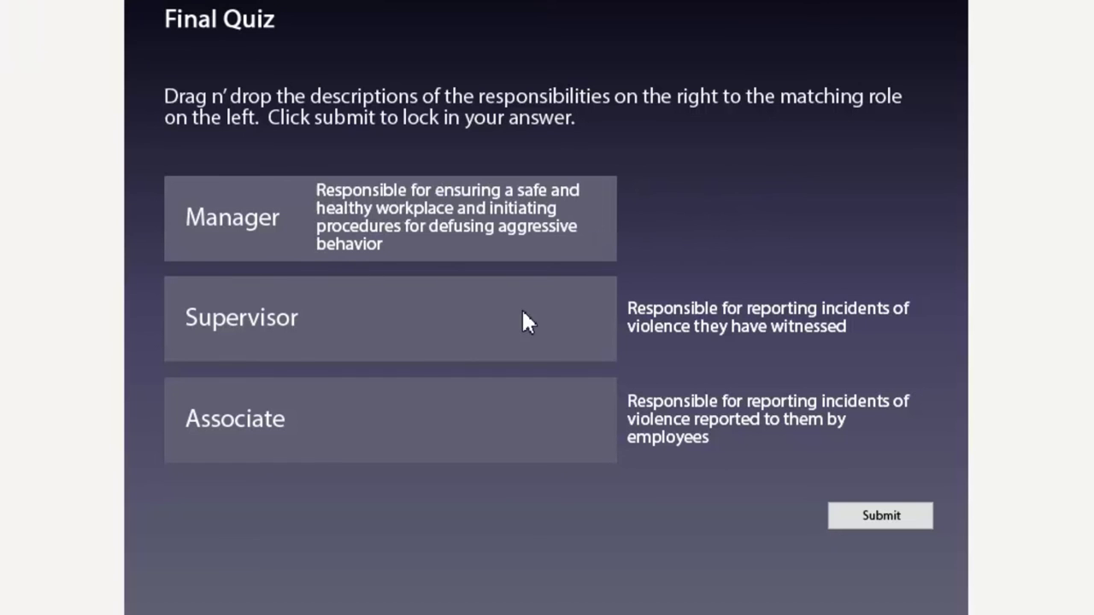
drag(803, 331, 597, 335)
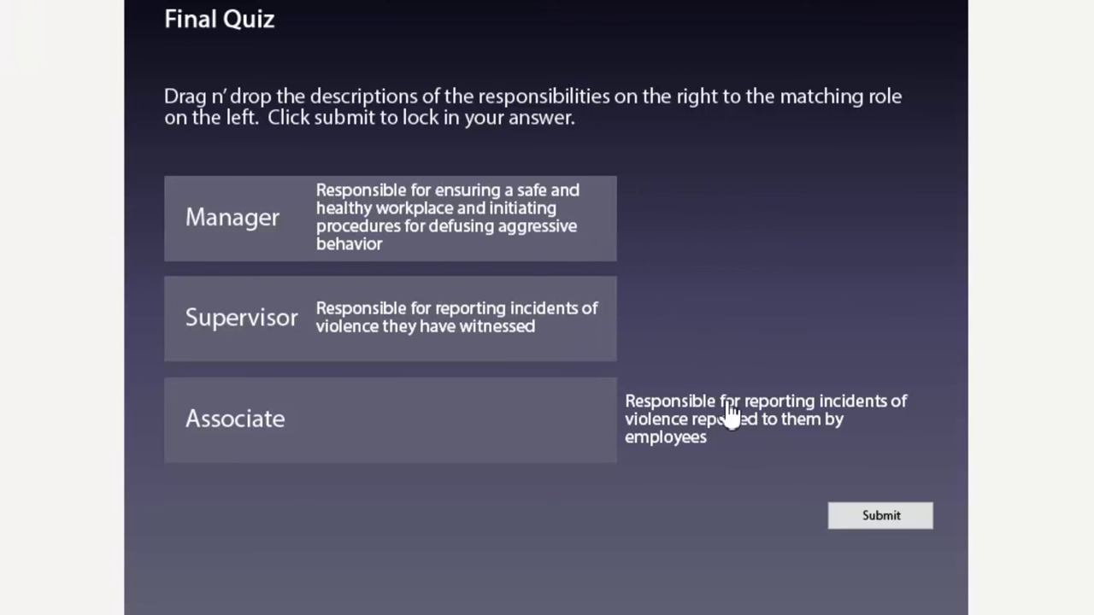
Swap and re-drag descriptions among the three role boxes to test replacing, then submit the matches
drag(727, 412, 510, 318)
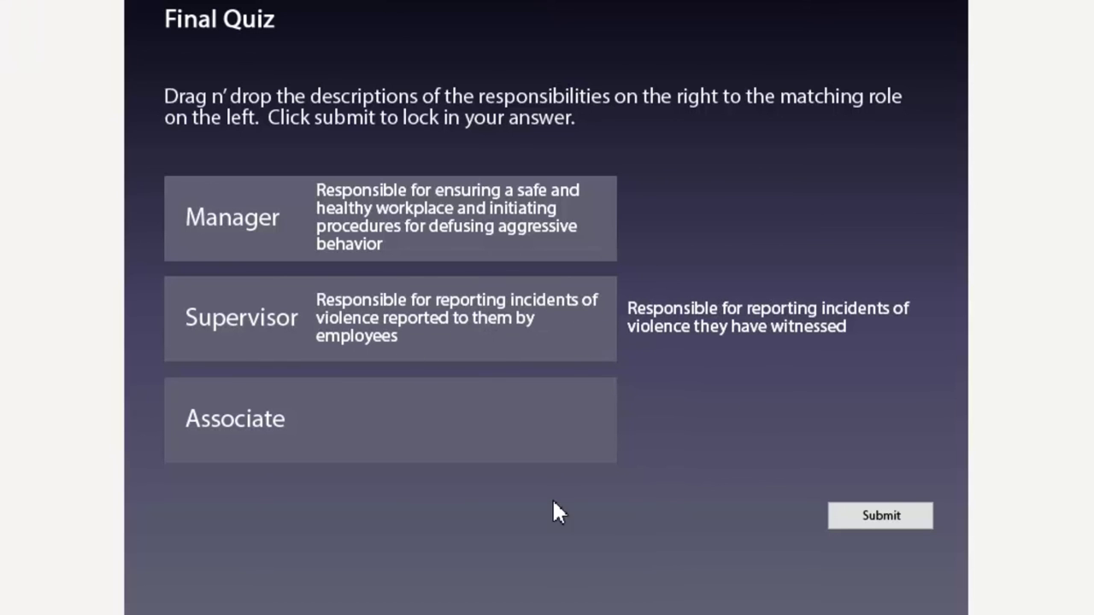
drag(515, 226, 518, 430)
drag(504, 320, 505, 214)
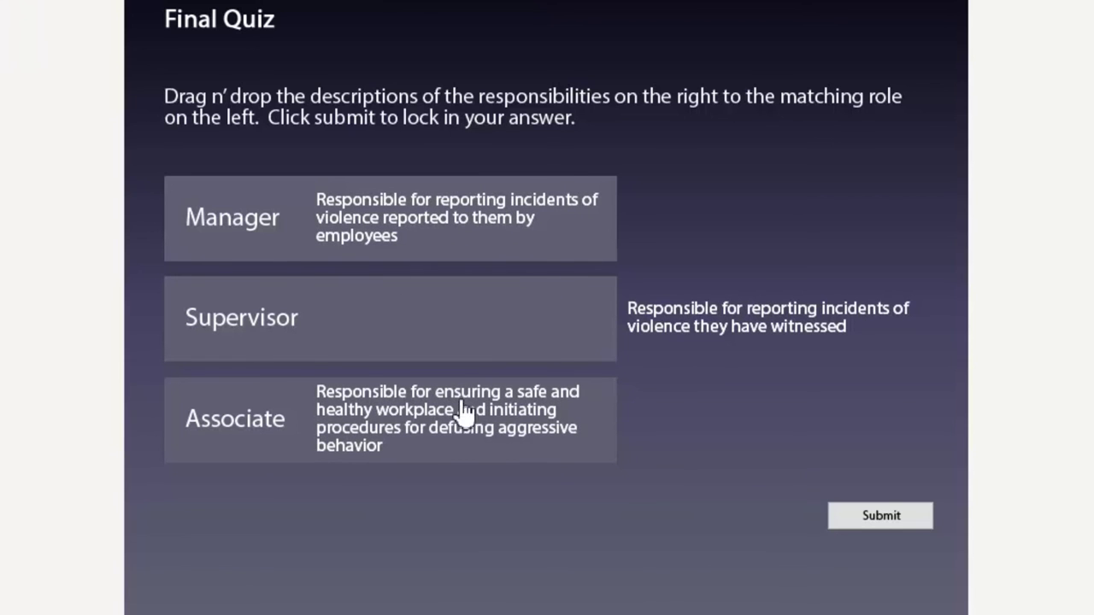
drag(464, 411, 476, 337)
drag(690, 344, 473, 320)
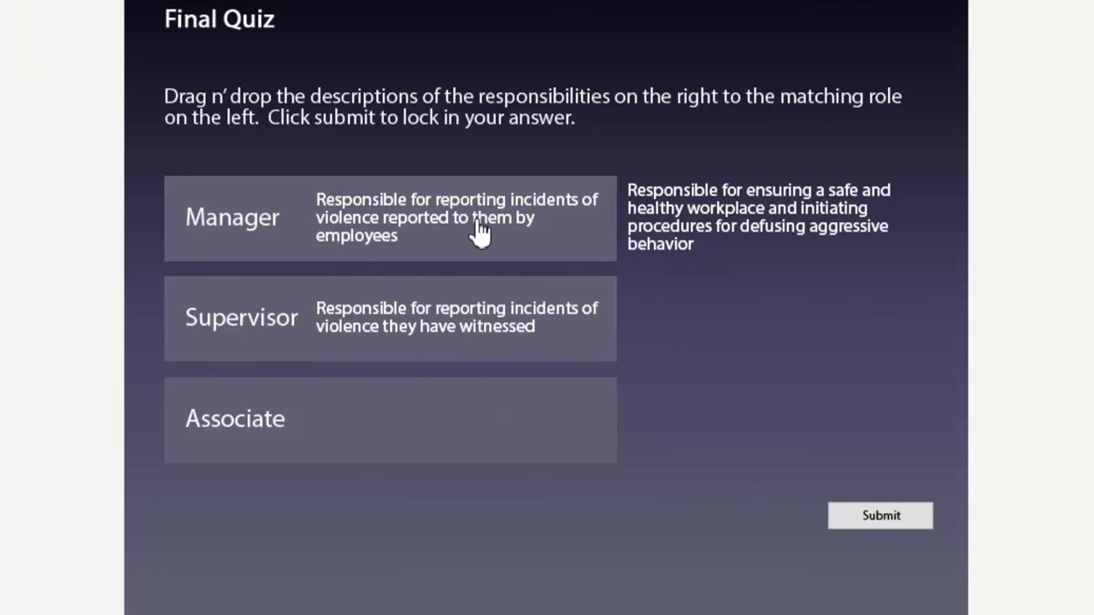
drag(476, 232, 446, 428)
mouse_move(746, 348)
mouse_down()
mouse_move(606, 342)
mouse_move(602, 354)
mouse_up()
drag(747, 236, 554, 232)
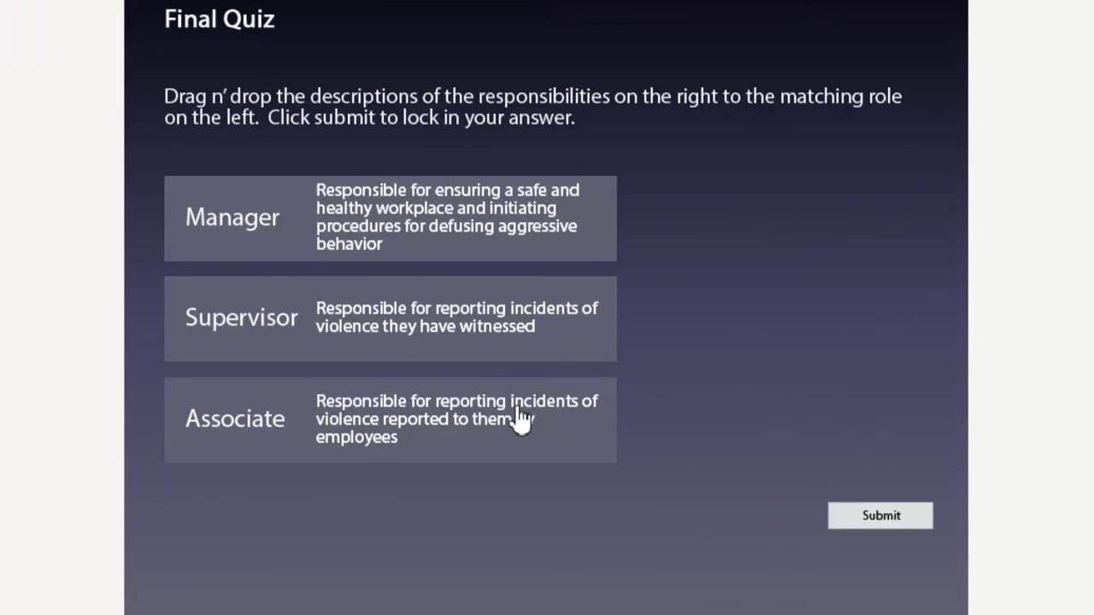
click(897, 521)
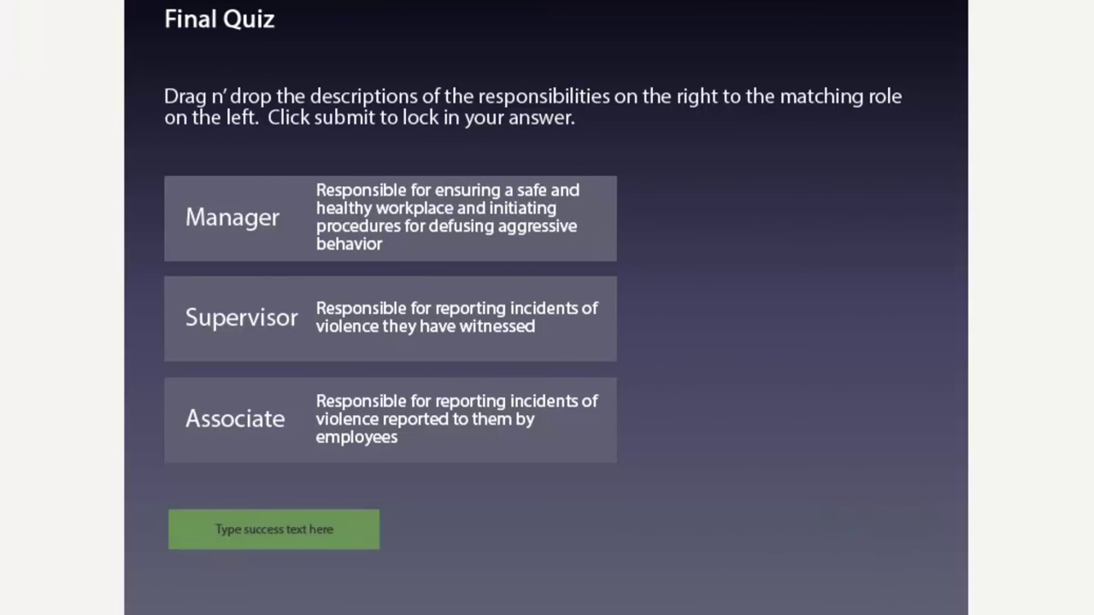